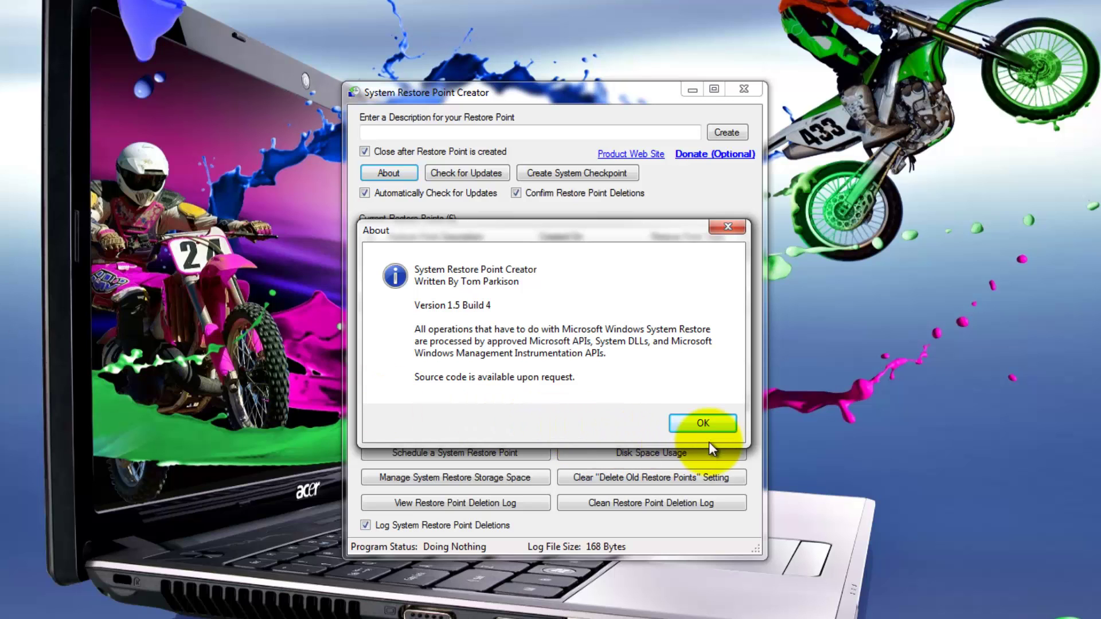
Close the About information and create a restore point with the description "restore point one".
{"action": "left_click", "coordinate": [706, 424]}
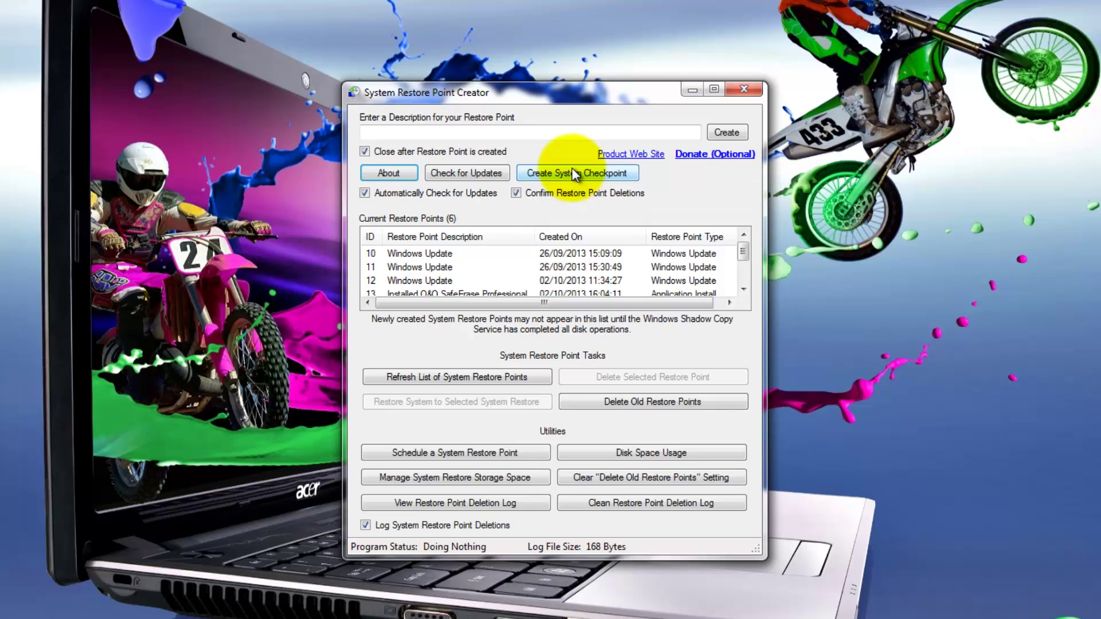
{"action": "left_click", "coordinate": [374, 130]}
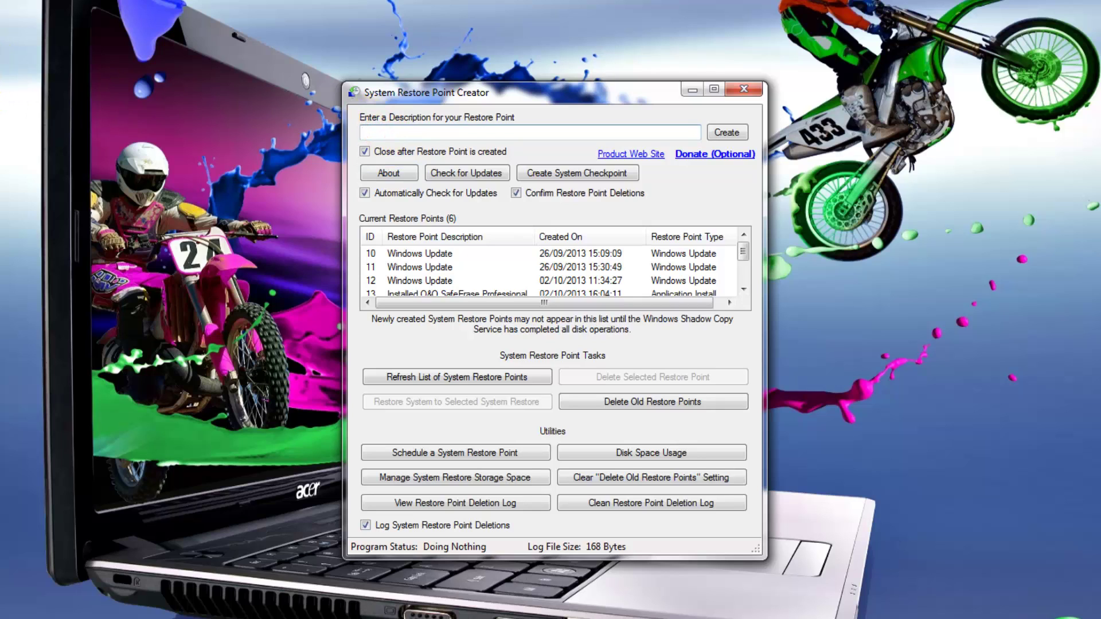
{"action": "type", "text": "restore point one"}
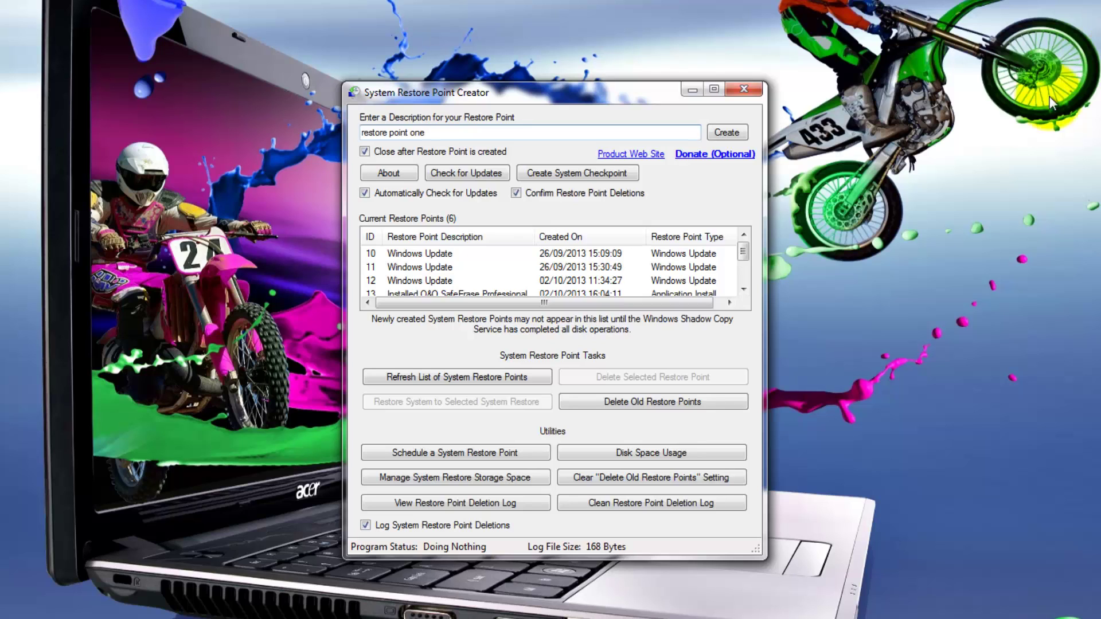
{"action": "left_click", "coordinate": [727, 133]}
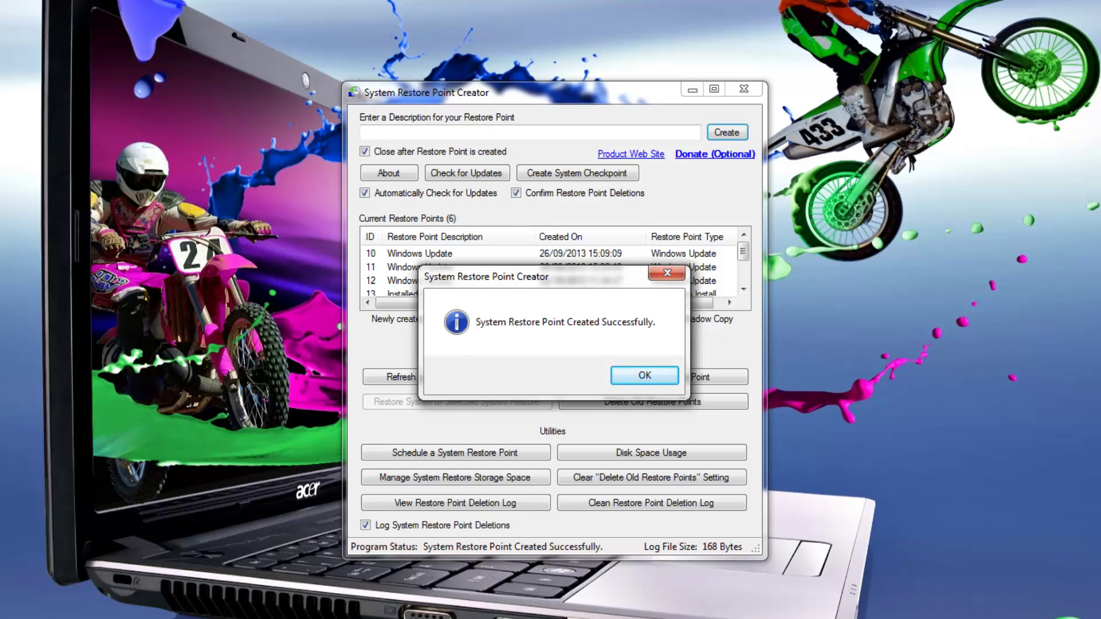
{"action": "left_click", "coordinate": [638, 376]}
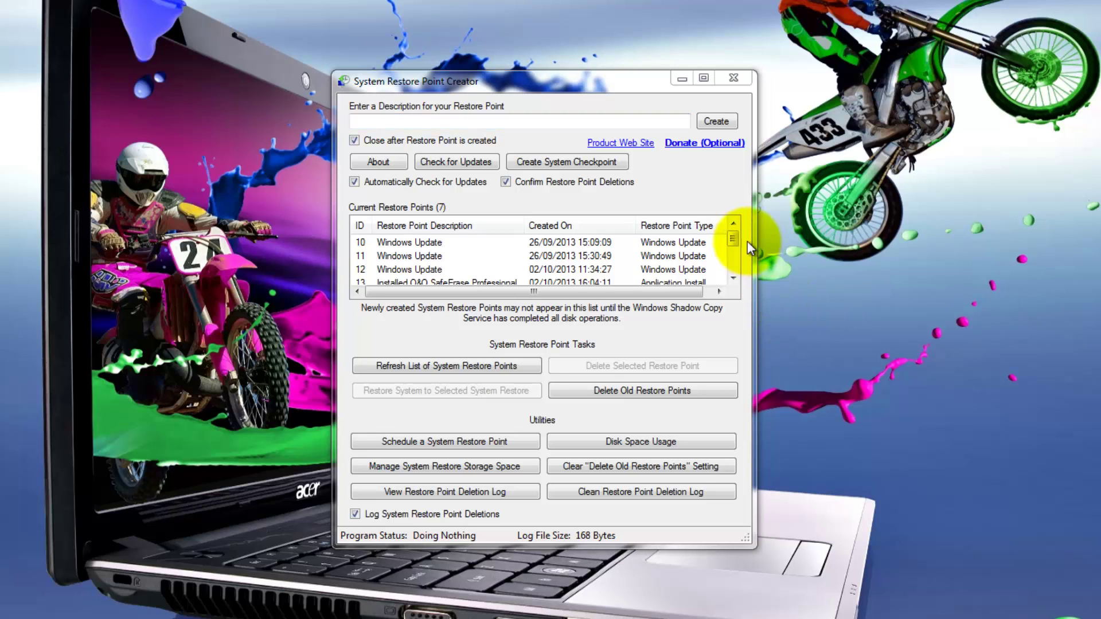
Restore the system to "restore point one", approving the reboot and dismissing the completion notice.
{"action": "left_click_drag", "start_coordinate": [734, 236], "coordinate": [733, 268]}
{"action": "left_click", "coordinate": [411, 269]}
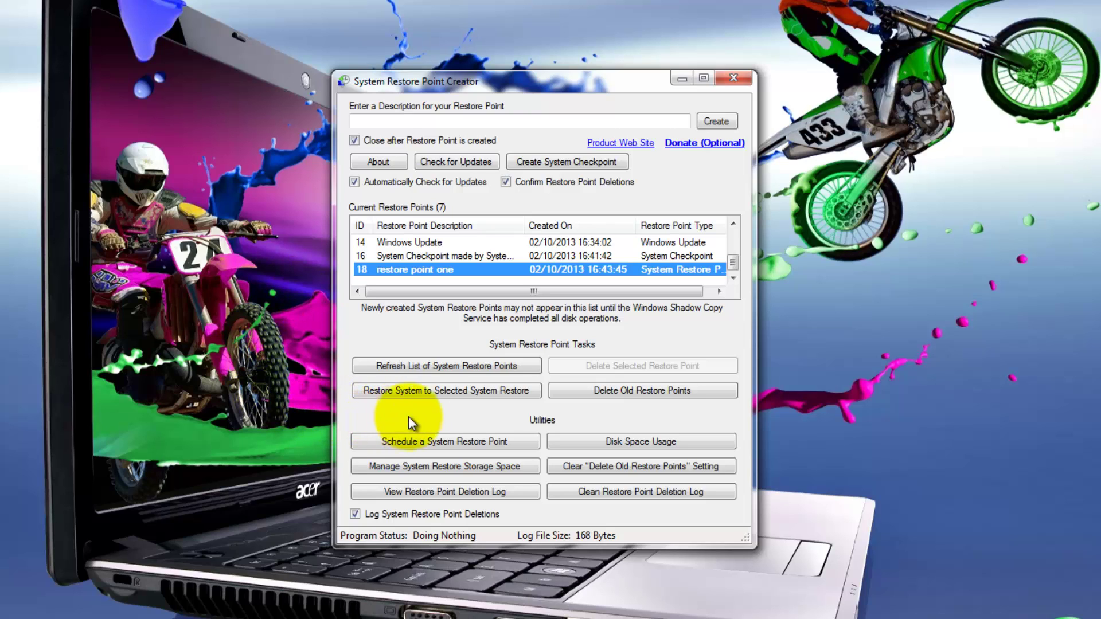
{"action": "left_click", "coordinate": [439, 389]}
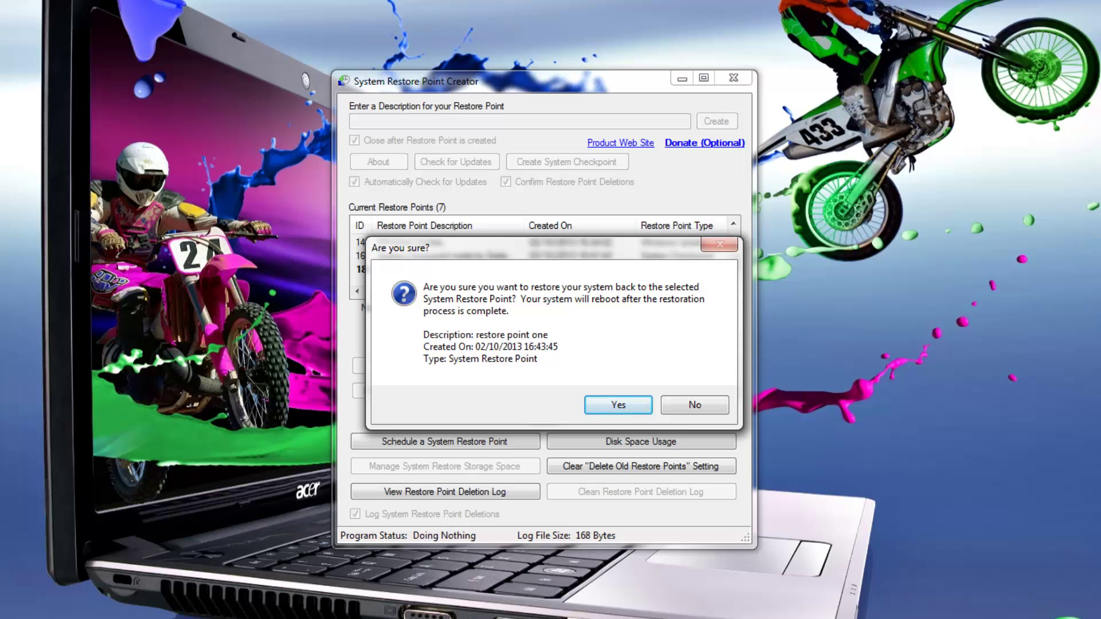
{"action": "left_click", "coordinate": [622, 408]}
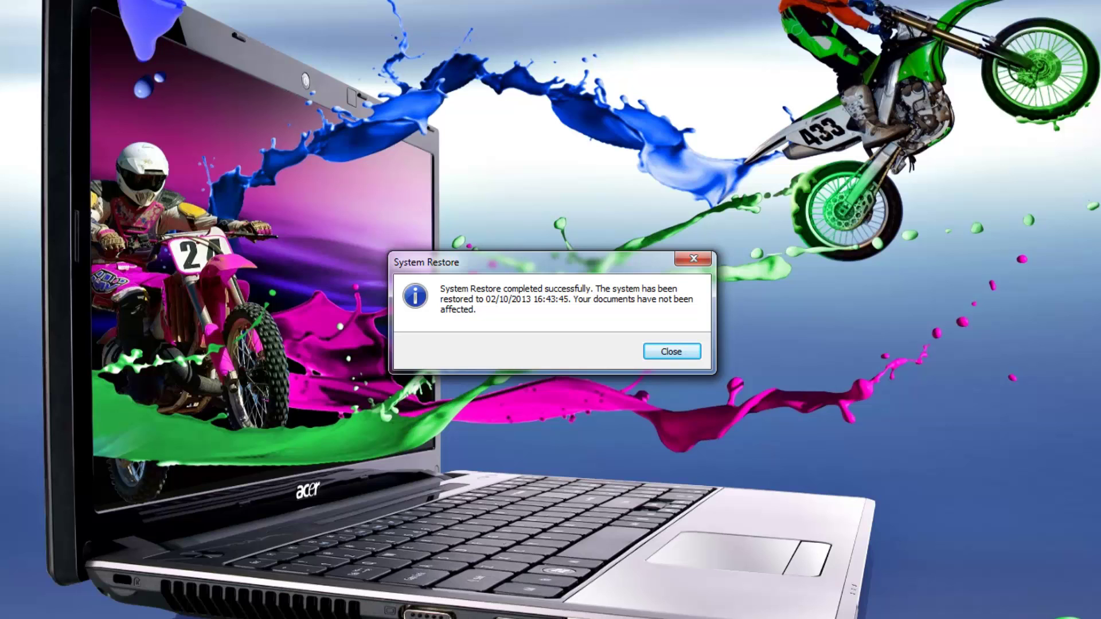
{"action": "left_click", "coordinate": [672, 351]}
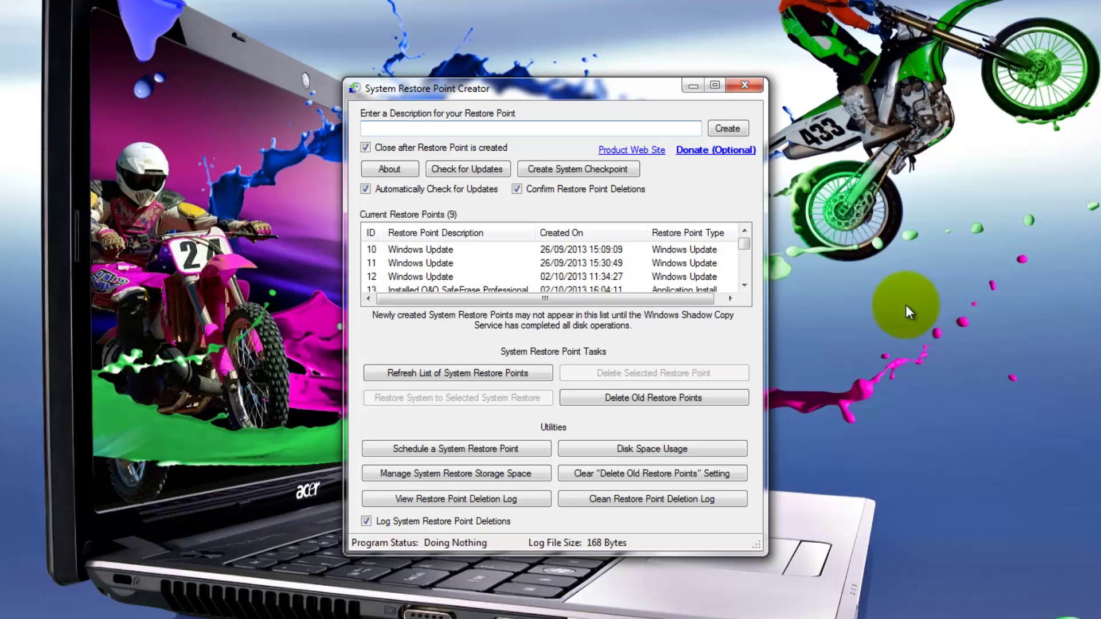
Delete old restore points using a maximum age of 10 days, with the setting remembered.
{"action": "left_click", "coordinate": [649, 397]}
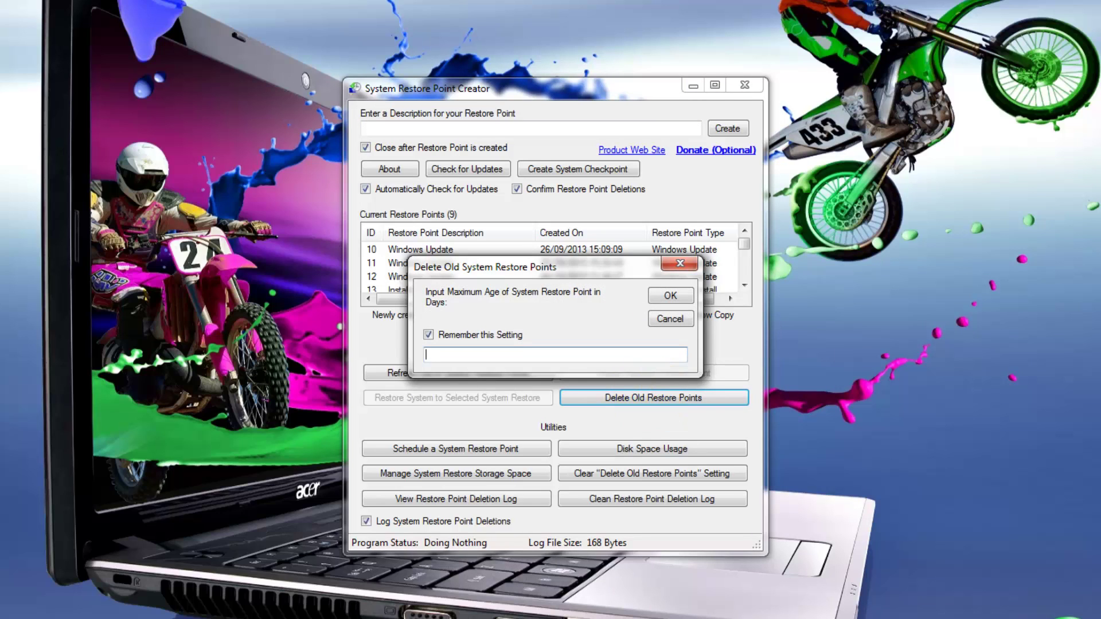
{"action": "type", "text": "10"}
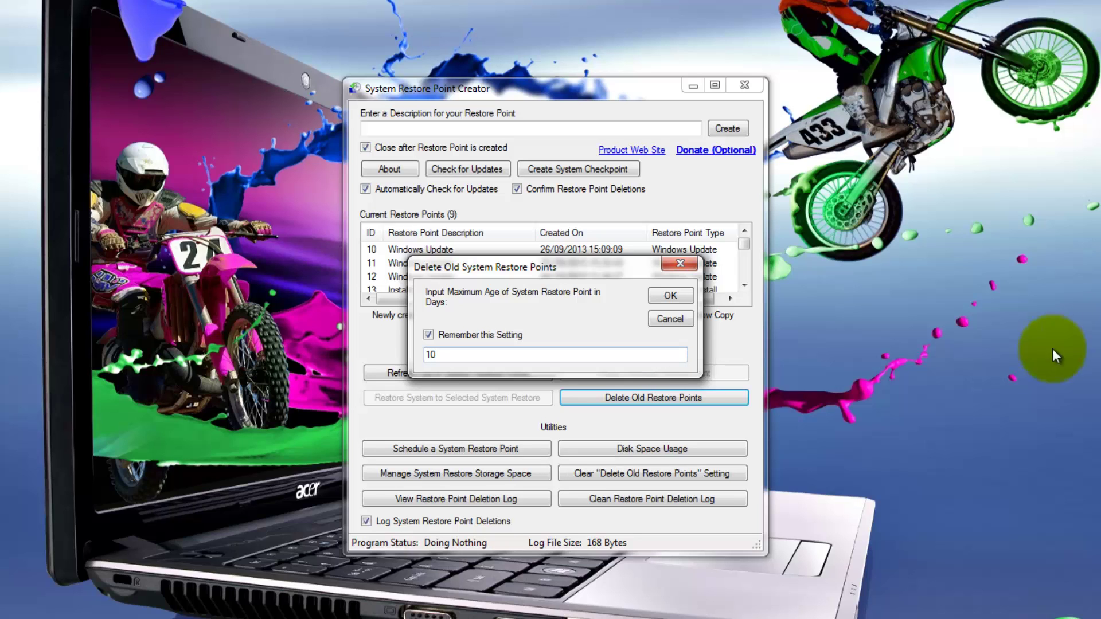
{"action": "left_click", "coordinate": [673, 298]}
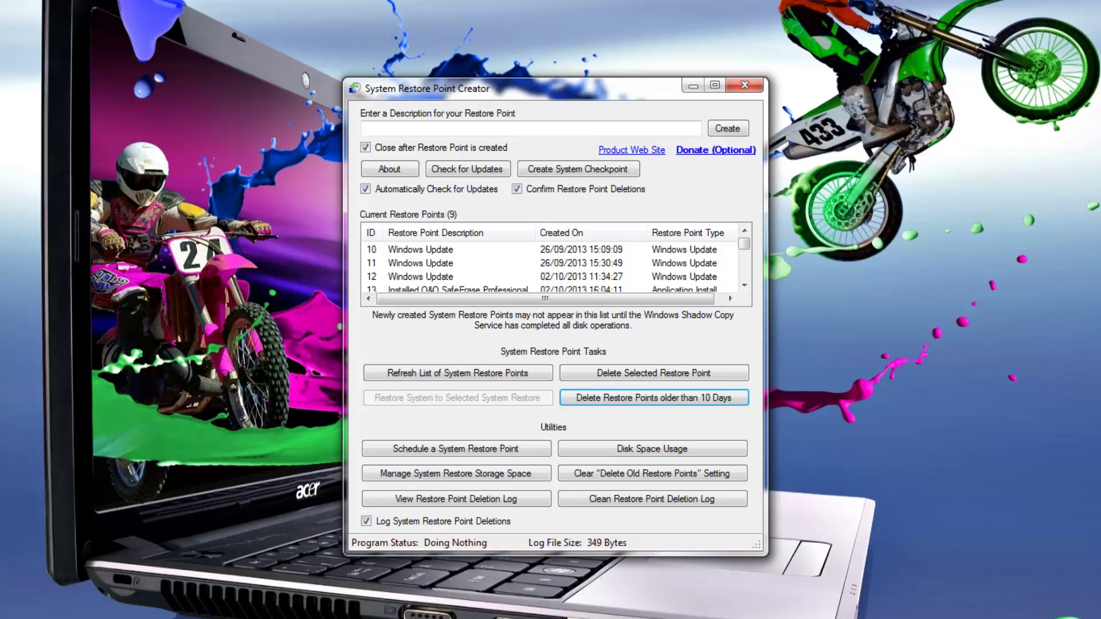
Delete the Windows Update restore point created on 26/09/2013 at 15:30:49.
{"action": "left_click", "coordinate": [418, 263]}
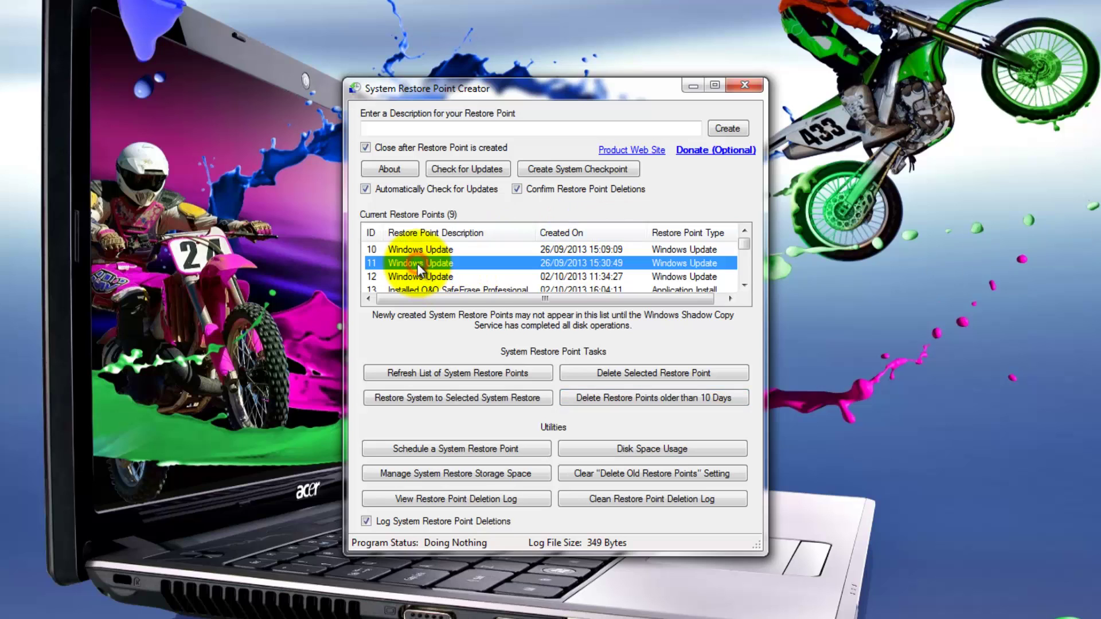
{"action": "left_click", "coordinate": [642, 373]}
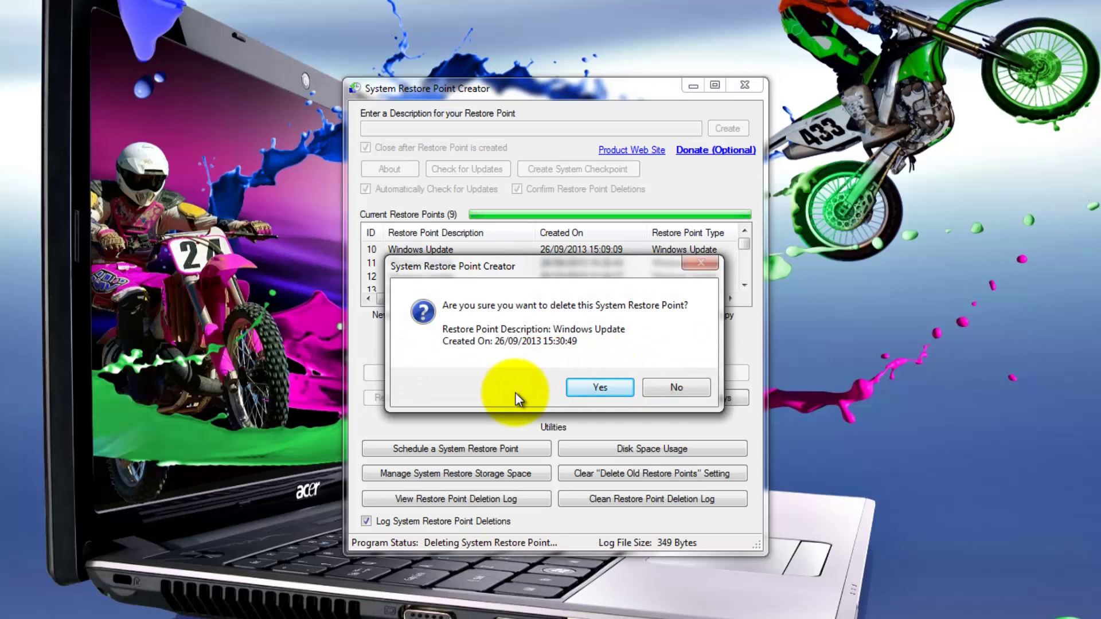
{"action": "left_click", "coordinate": [590, 387]}
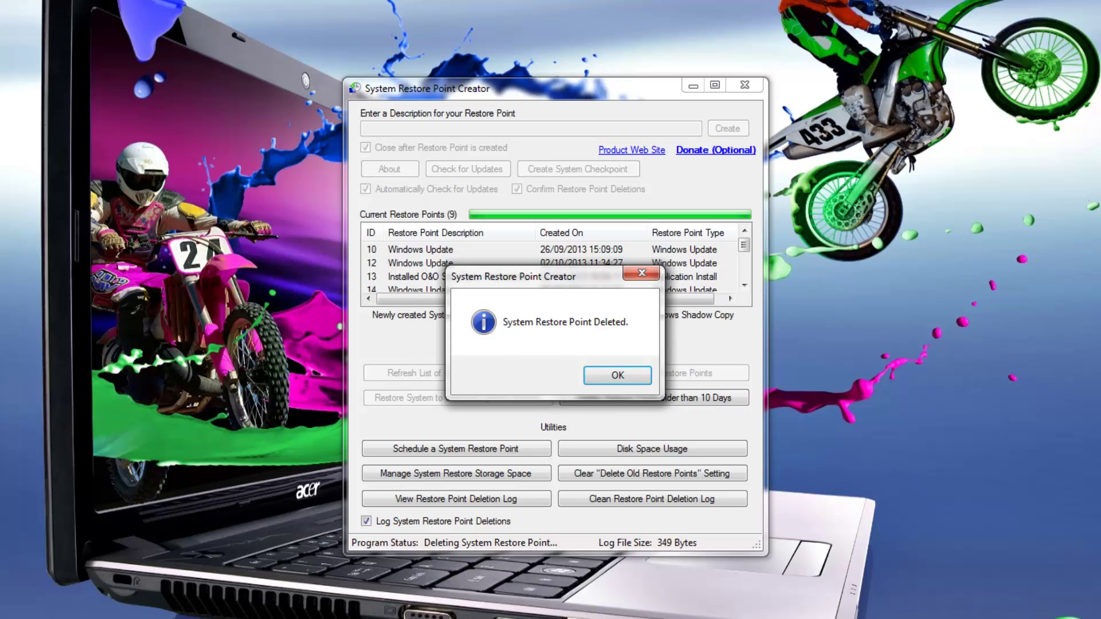
{"action": "left_click", "coordinate": [610, 374]}
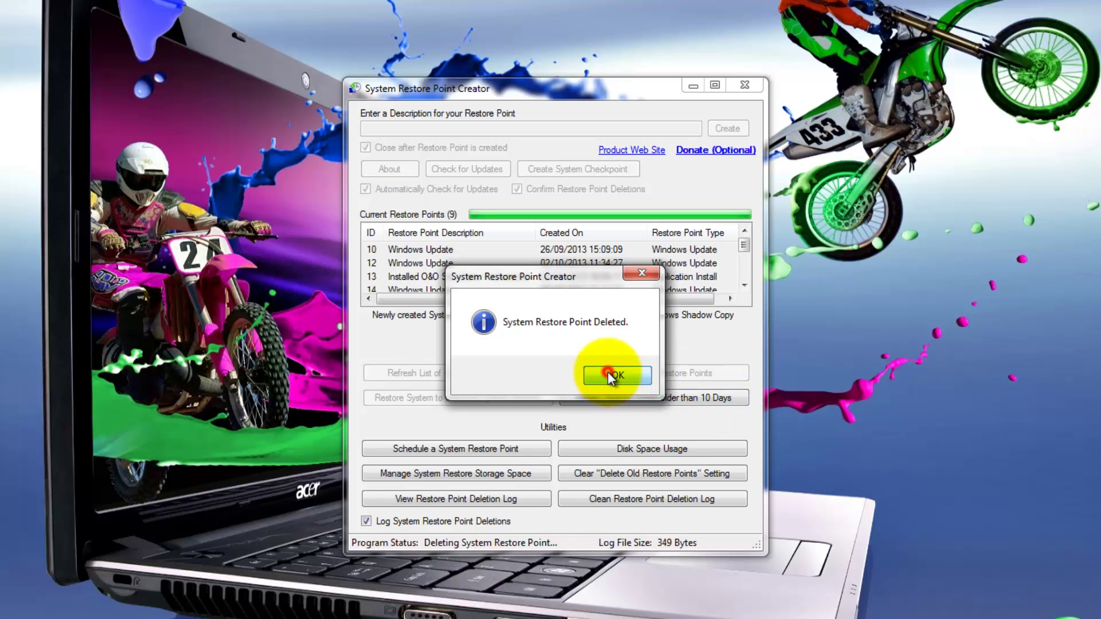
Schedule a weekly restore point creation task for Saturday and save it.
{"action": "left_click", "coordinate": [440, 447]}
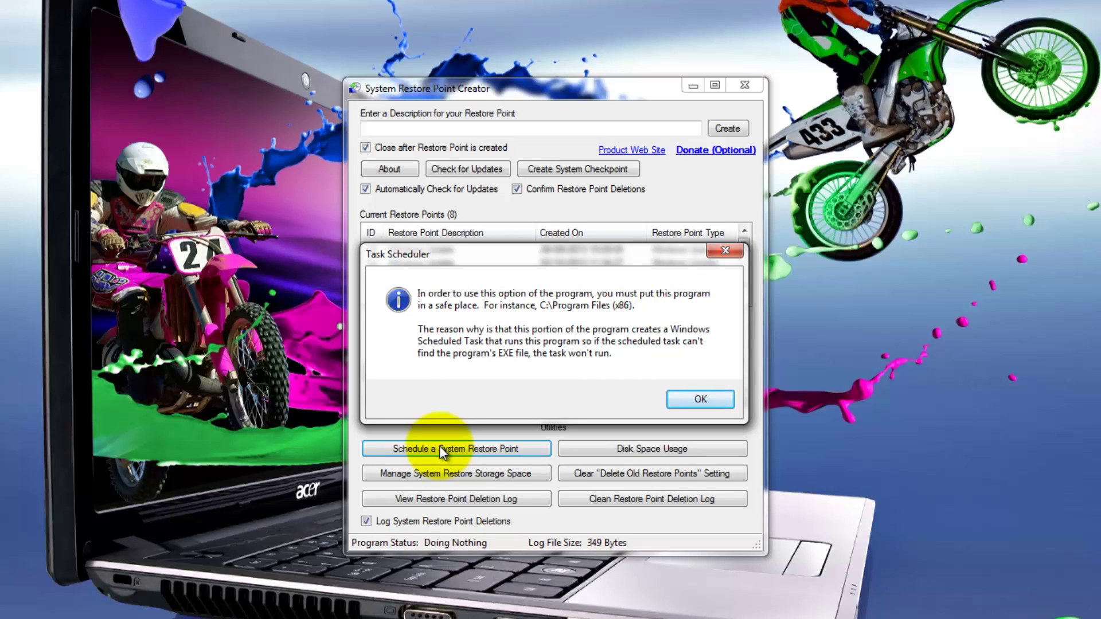
{"action": "left_click", "coordinate": [713, 399]}
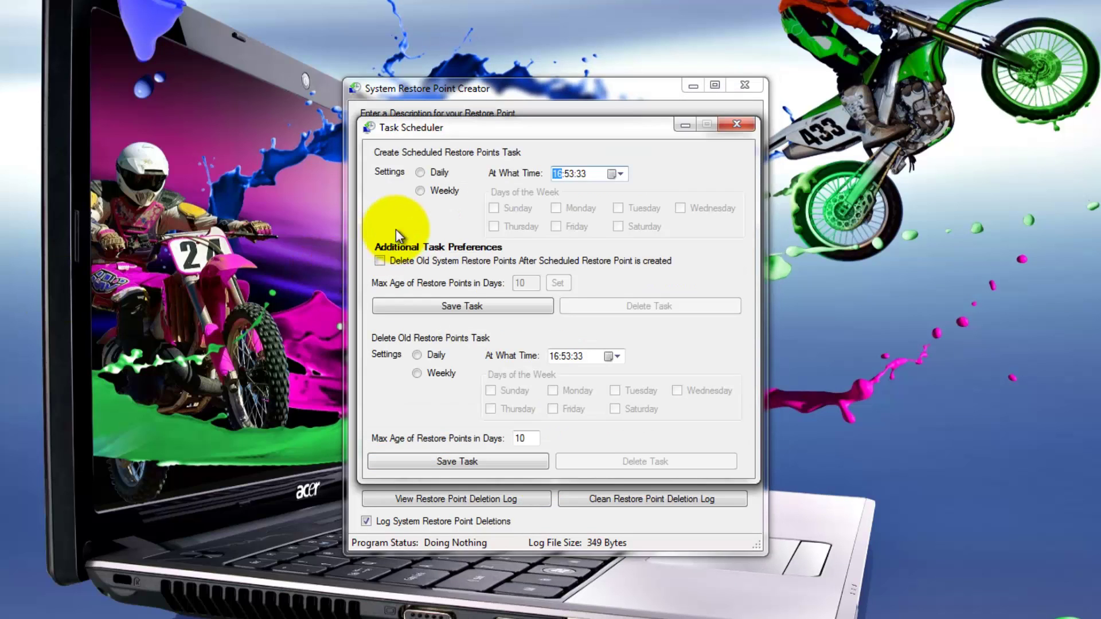
{"action": "left_click", "coordinate": [420, 191]}
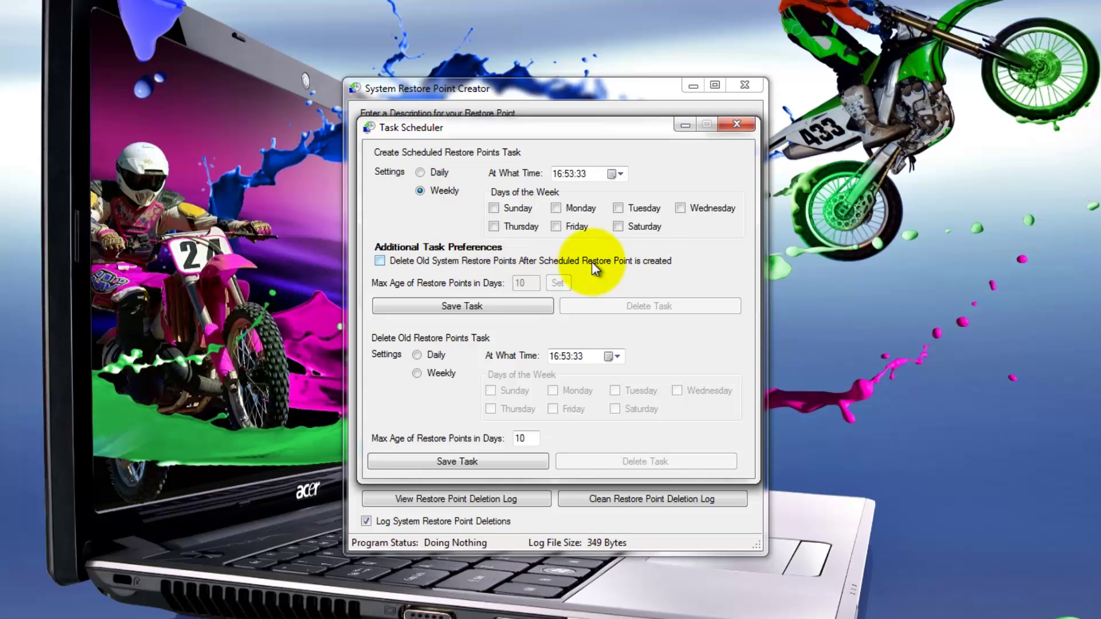
{"action": "left_click", "coordinate": [617, 227]}
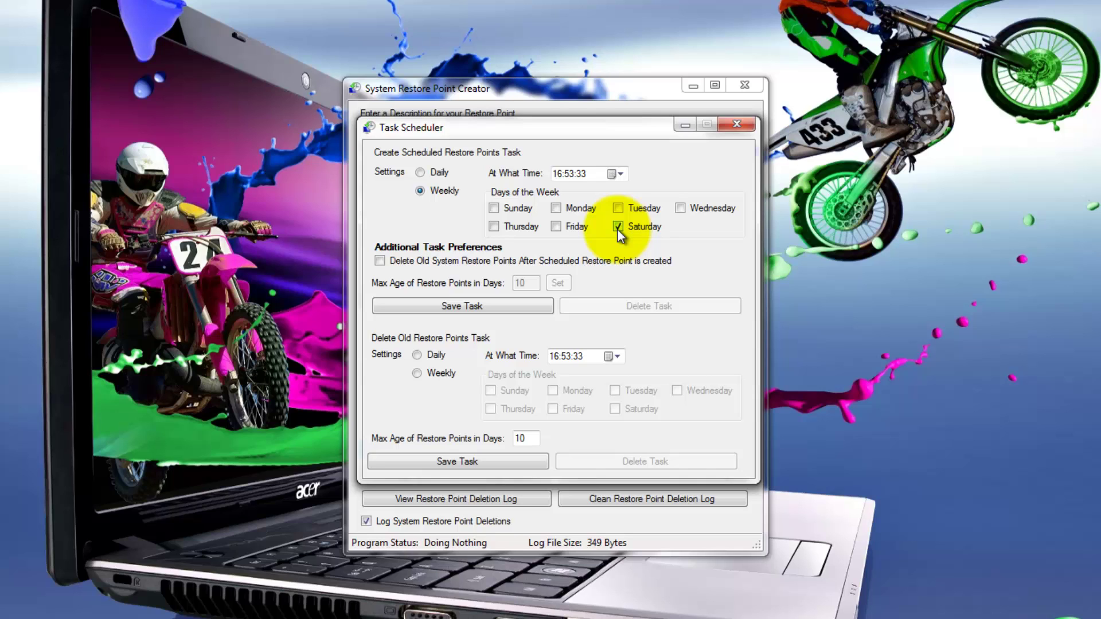
{"action": "left_click", "coordinate": [459, 304]}
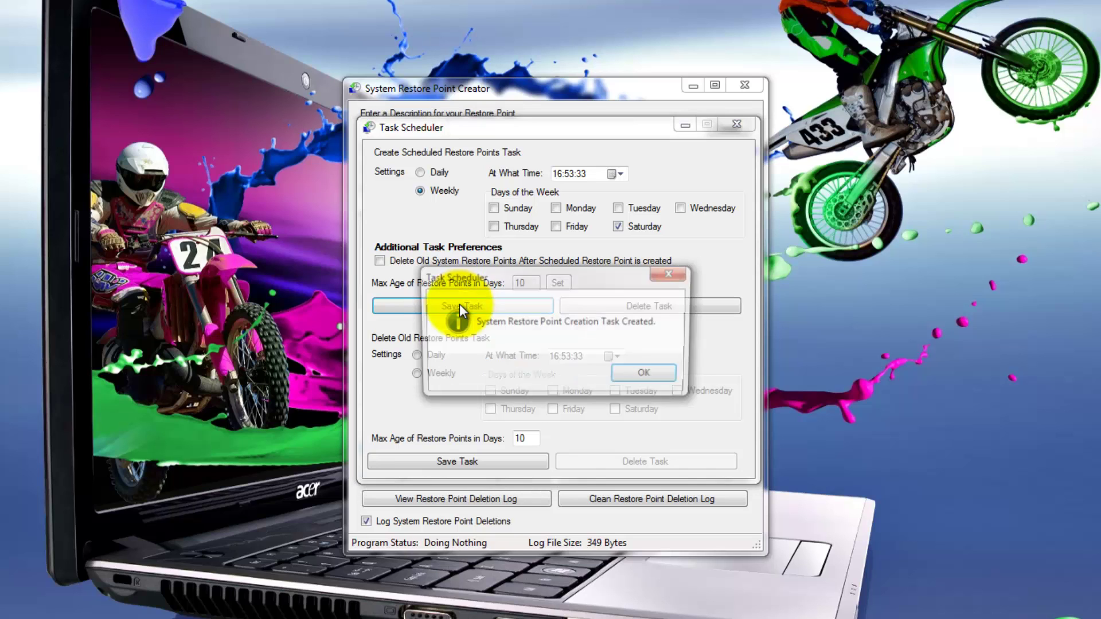
{"action": "left_click", "coordinate": [647, 376]}
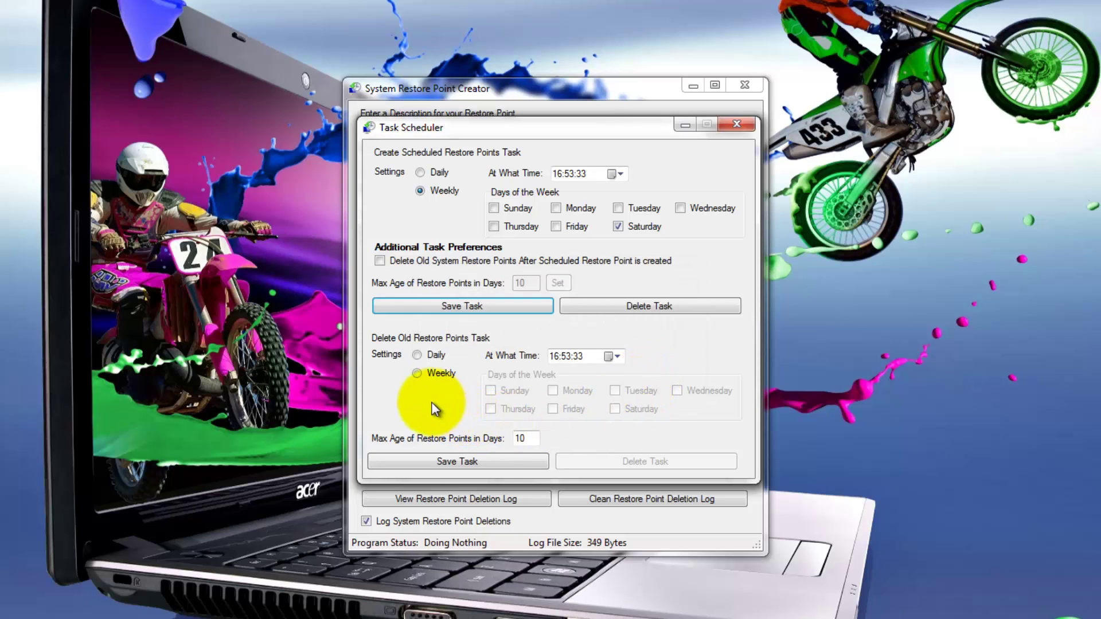
Save a weekly task for Thursday that deletes old restore points, and close the Task Scheduler.
{"action": "left_click", "coordinate": [417, 374]}
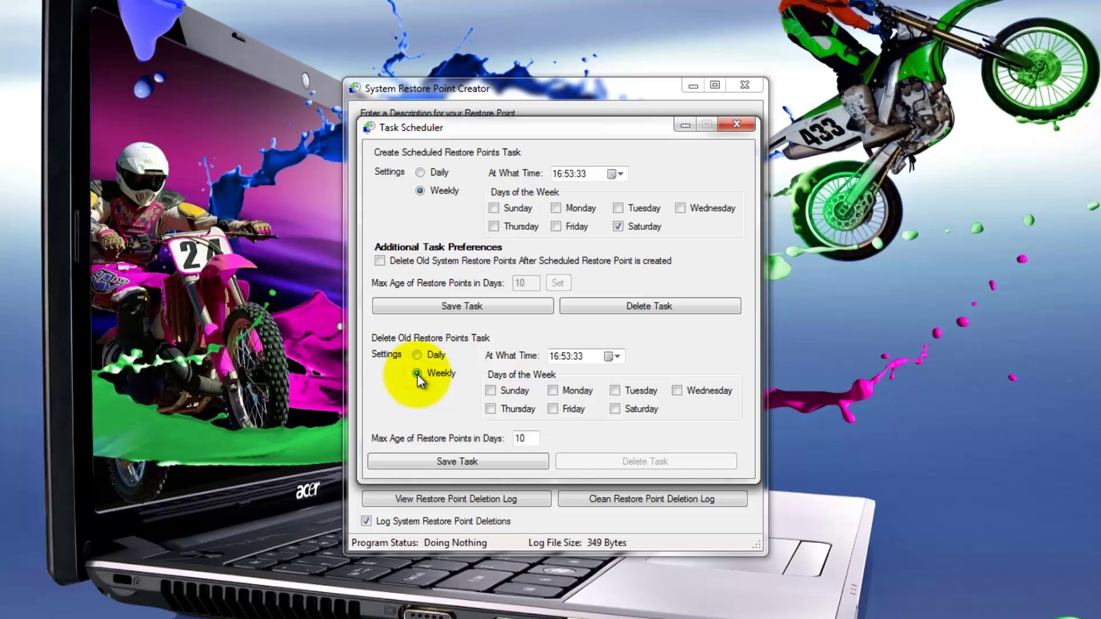
{"action": "left_click", "coordinate": [490, 410]}
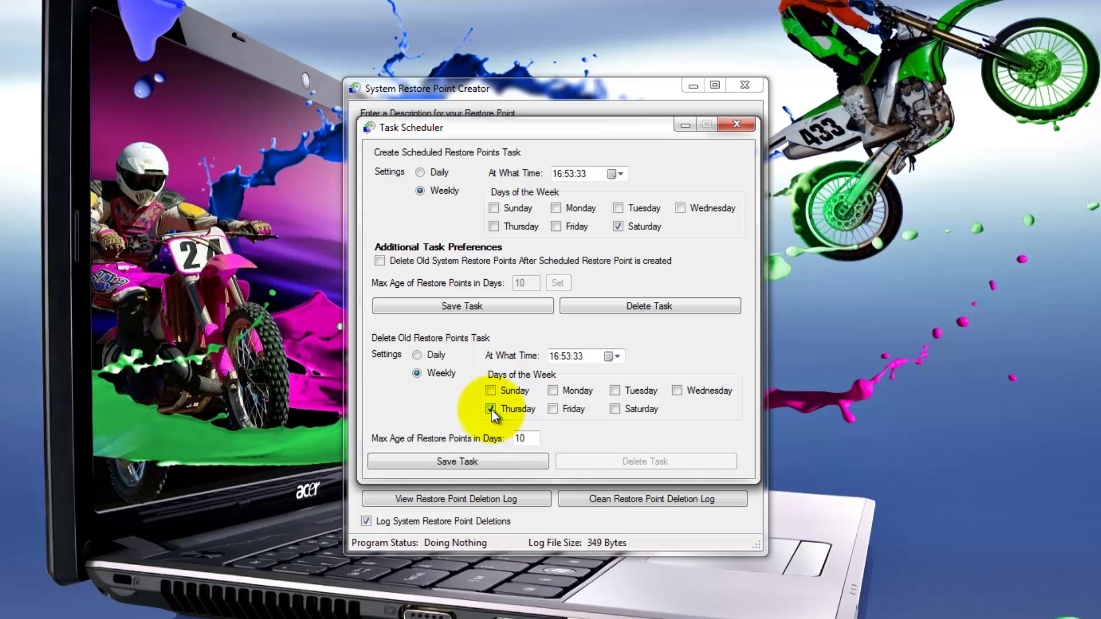
{"action": "left_click", "coordinate": [472, 463]}
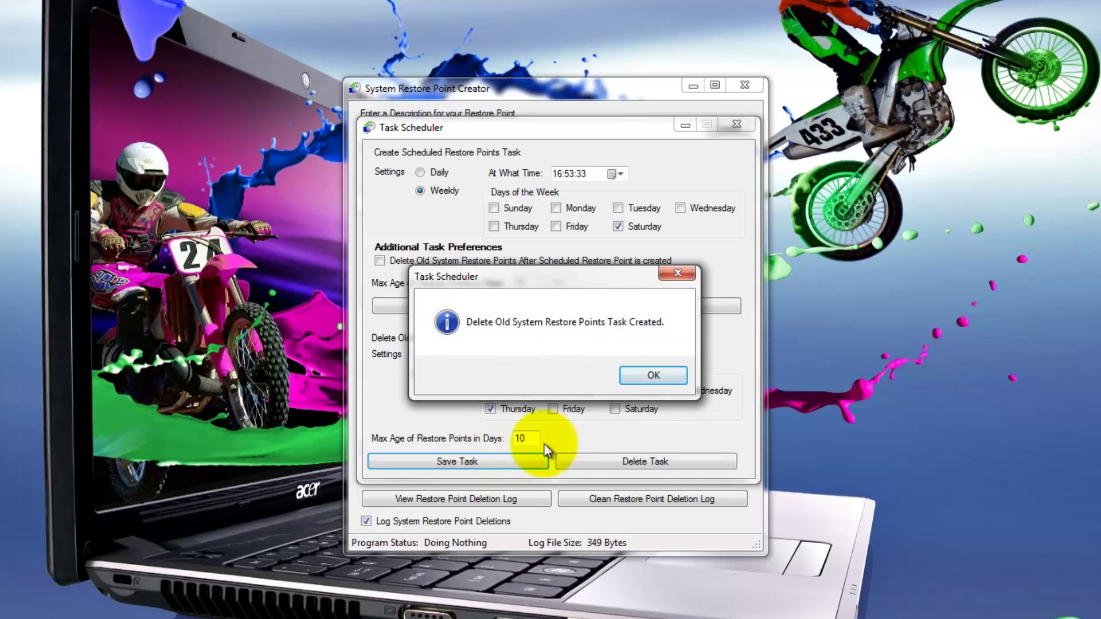
{"action": "left_click", "coordinate": [644, 376]}
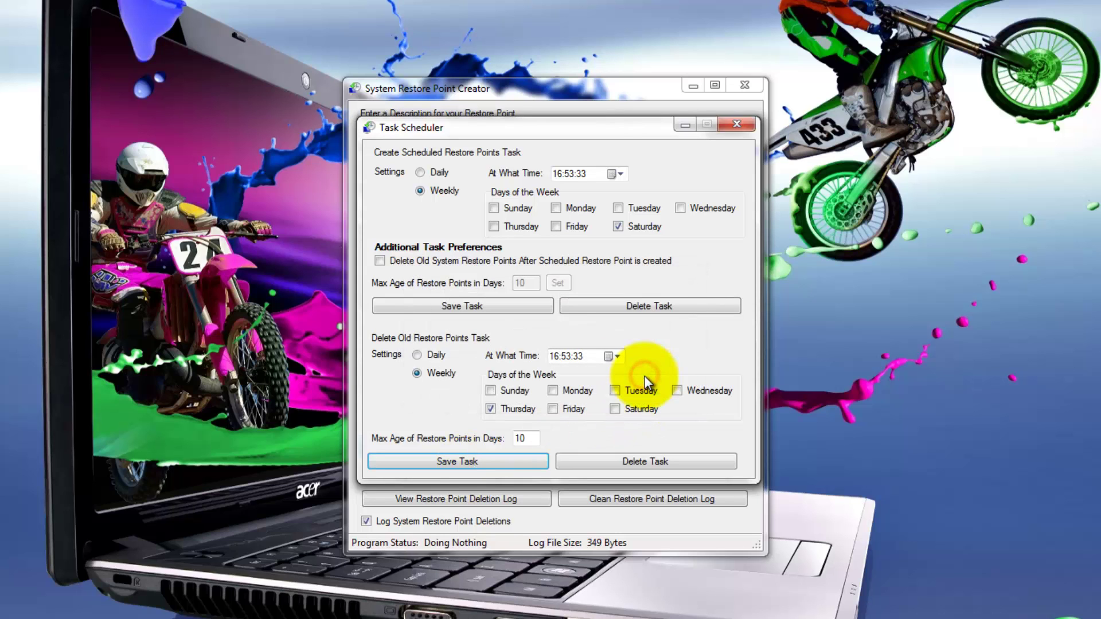
{"action": "left_click", "coordinate": [738, 125]}
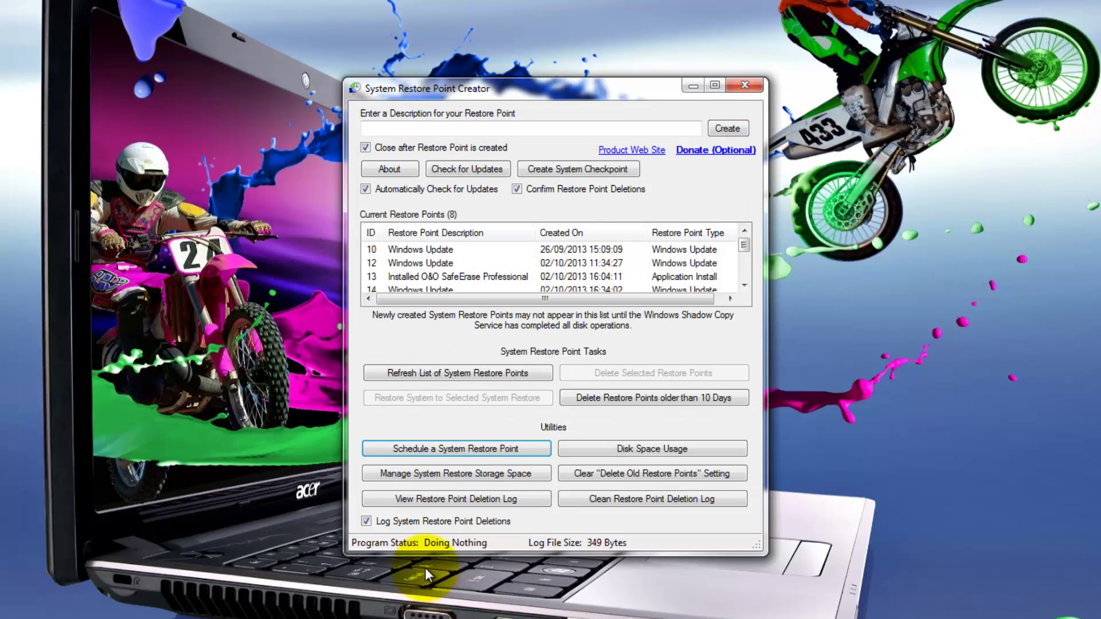
Review the restore point deletion log and close its viewer.
{"action": "left_click", "coordinate": [422, 498]}
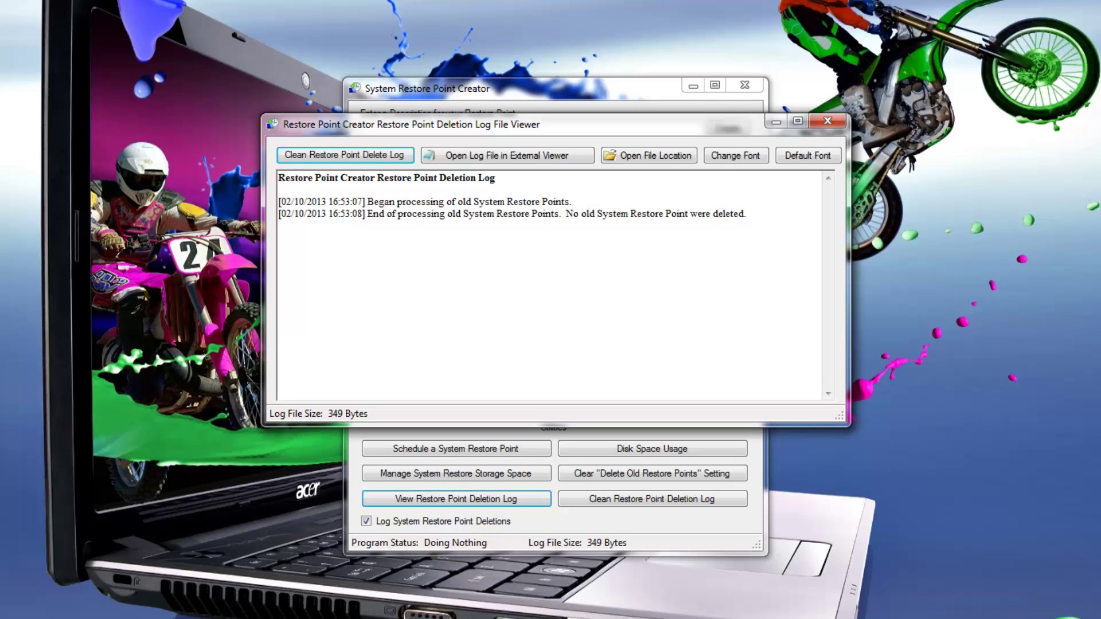
{"action": "left_click", "coordinate": [832, 120]}
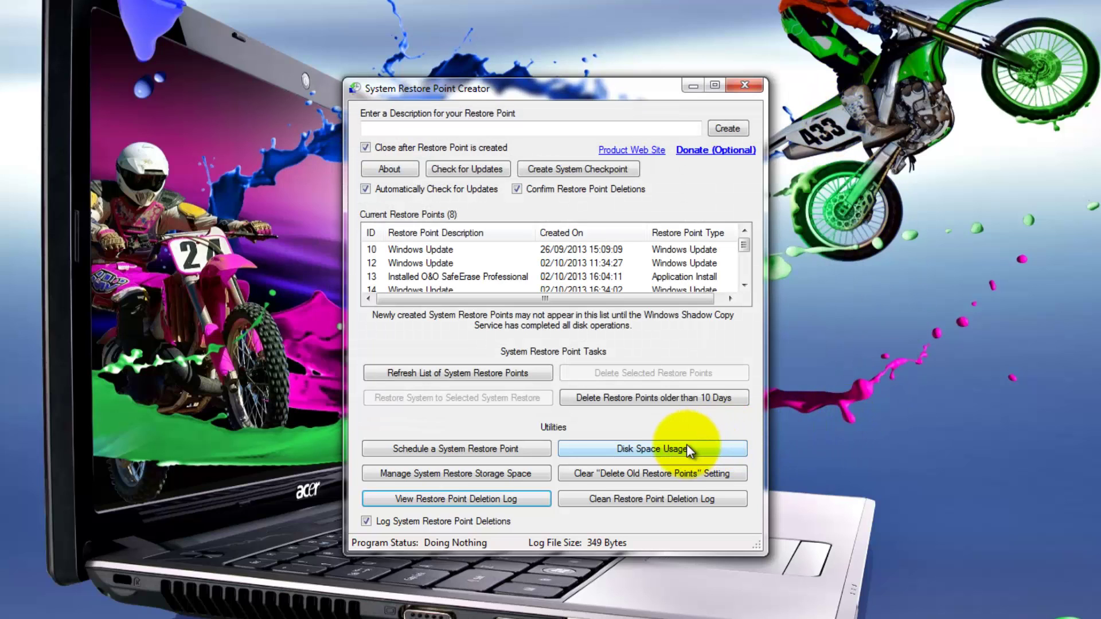
Set the bar color in the Disk Space Usage view to red and close the view.
{"action": "left_click", "coordinate": [670, 447]}
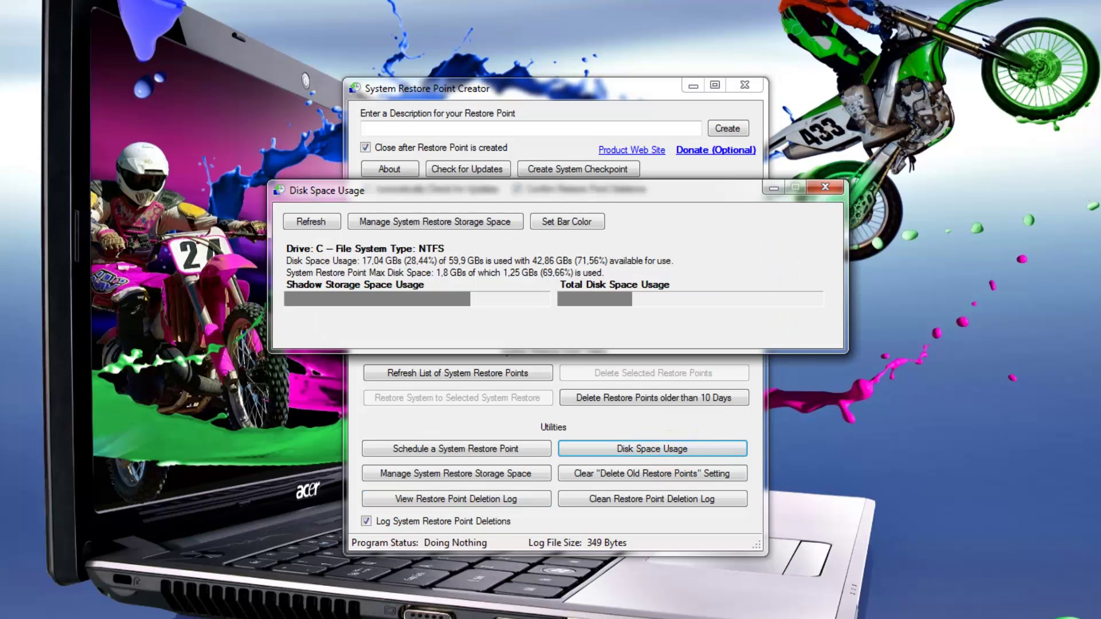
{"action": "left_click", "coordinate": [565, 221]}
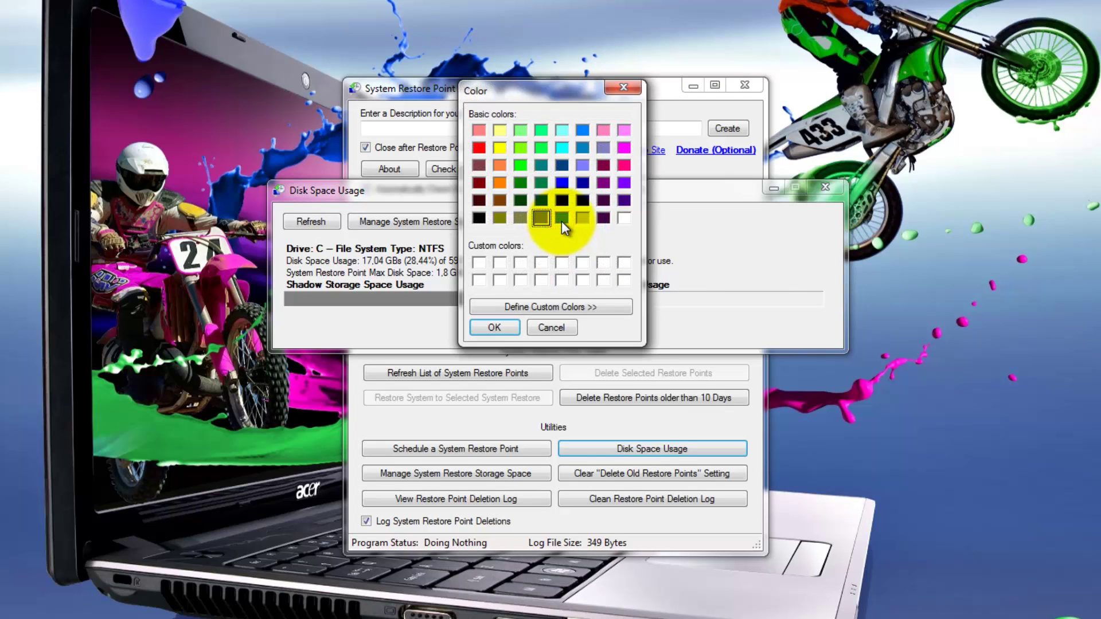
{"action": "left_click", "coordinate": [479, 147]}
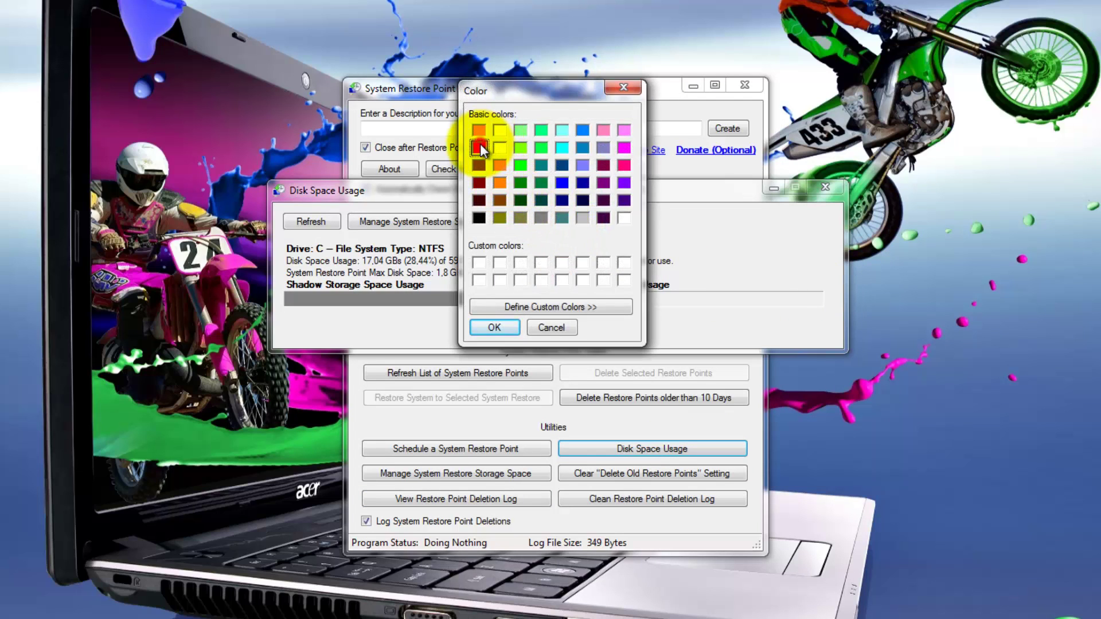
{"action": "left_click", "coordinate": [493, 327]}
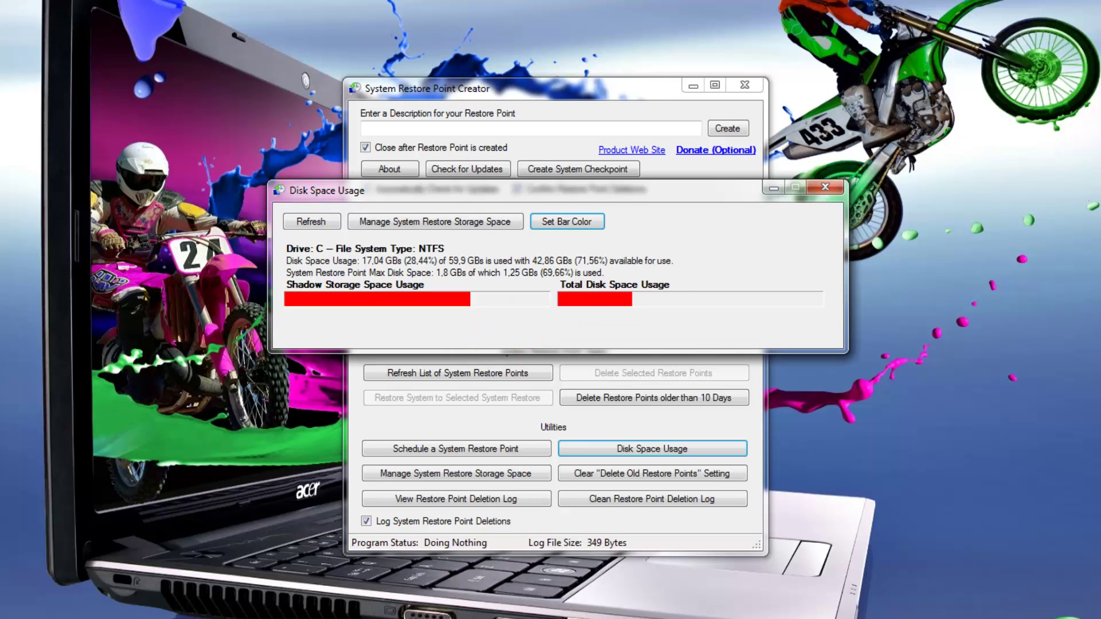
{"action": "left_click", "coordinate": [834, 188]}
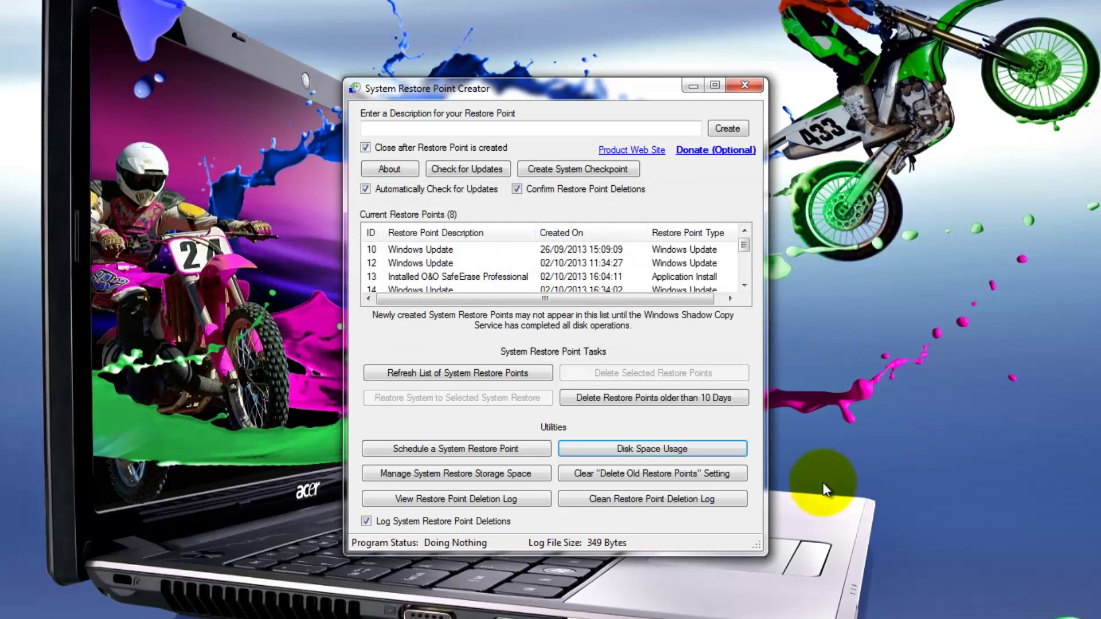
Clear the saved "Delete Old Restore Points" setting and clean the restore point deletion log.
{"action": "left_click", "coordinate": [645, 471]}
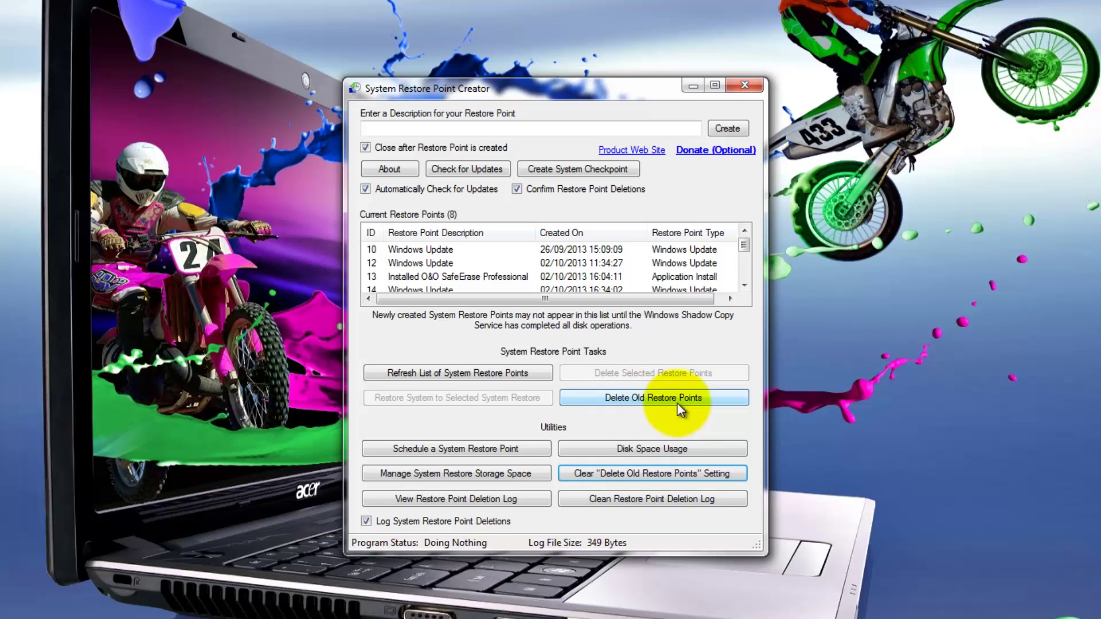
{"action": "left_click", "coordinate": [645, 497]}
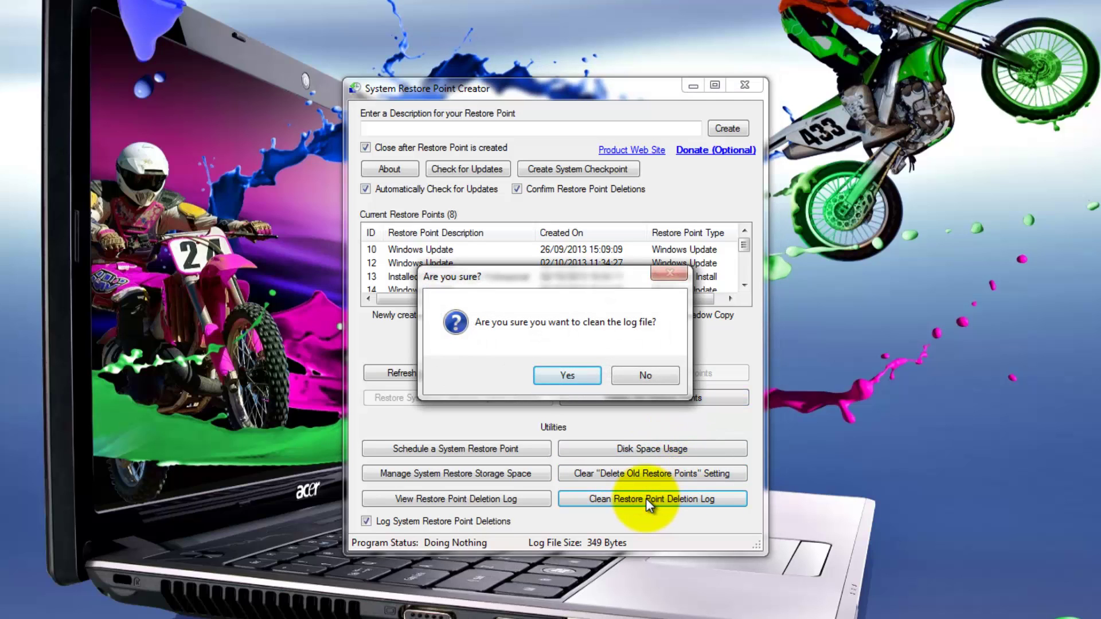
{"action": "left_click", "coordinate": [566, 378]}
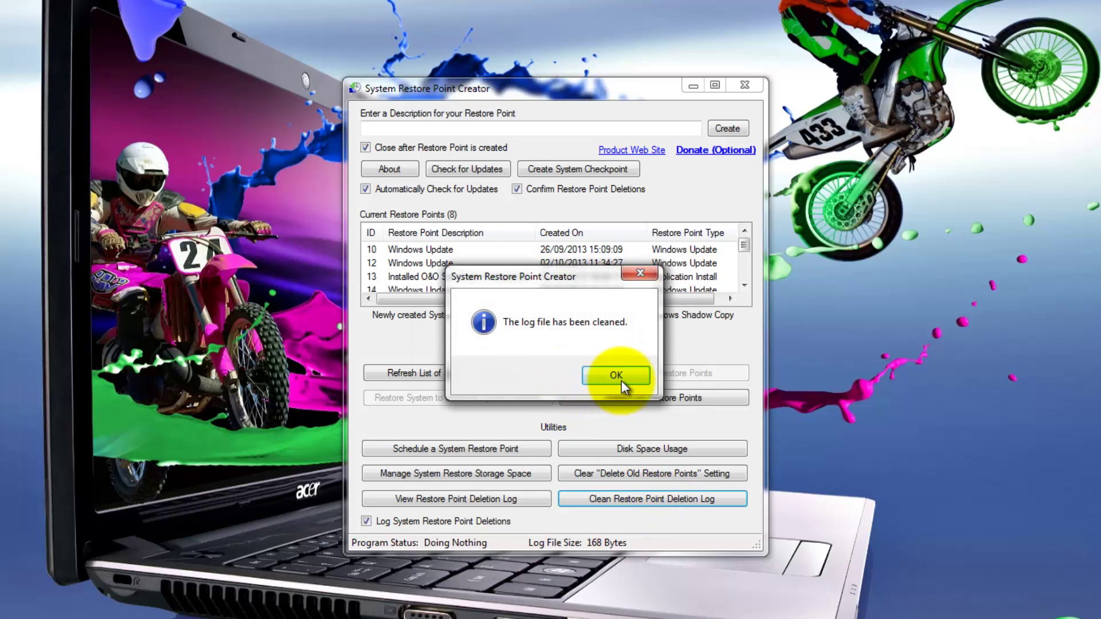
{"action": "left_click", "coordinate": [621, 380]}
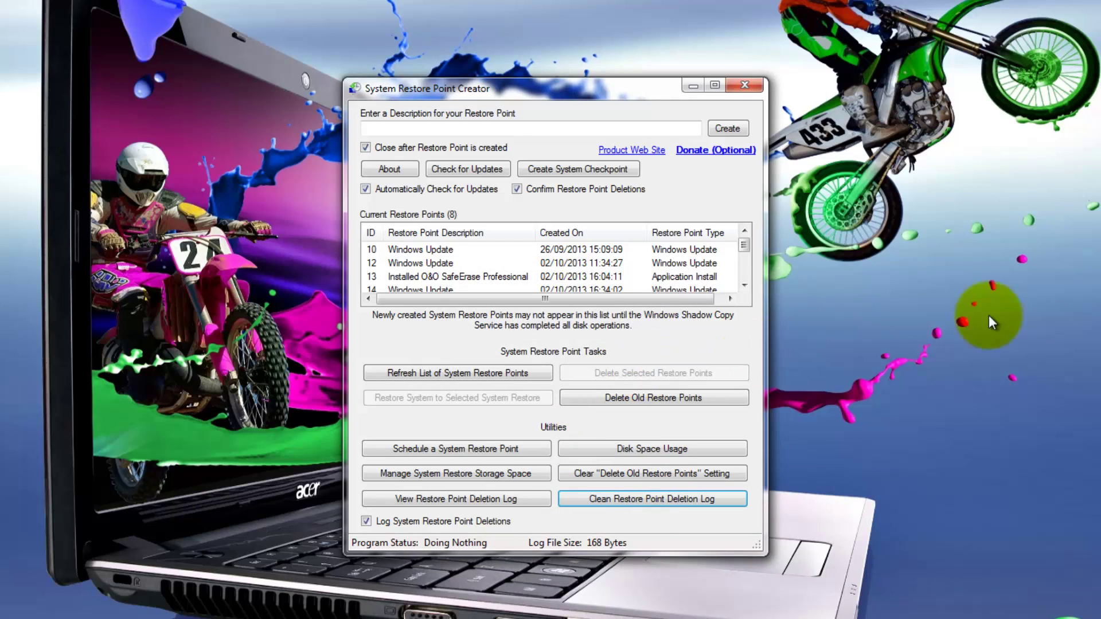
Close the restore point program.
{"action": "left_click", "coordinate": [742, 87]}
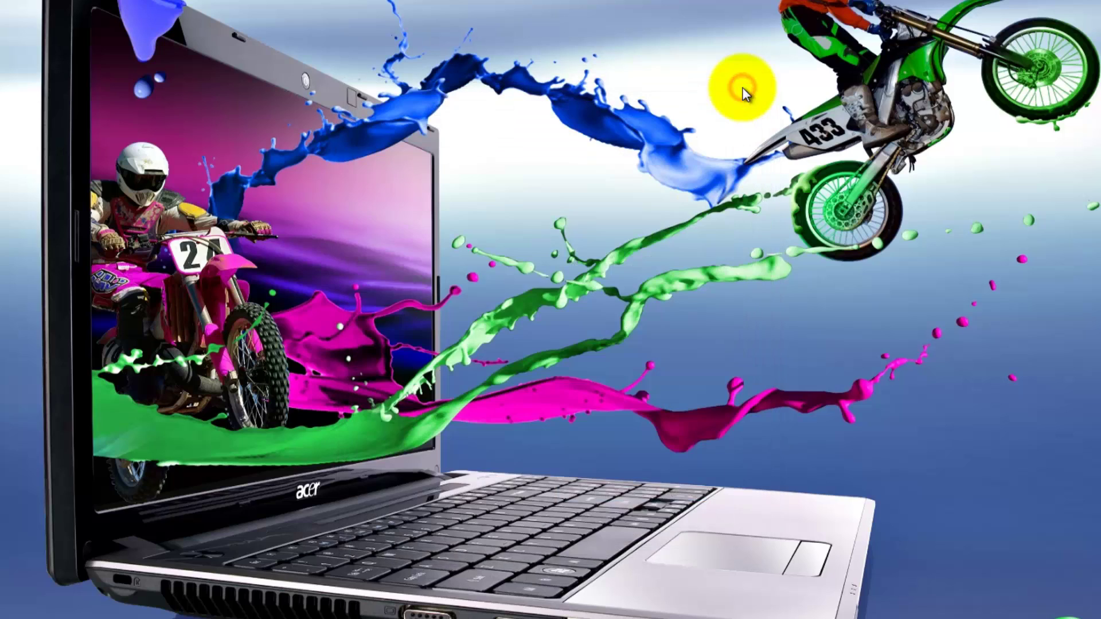